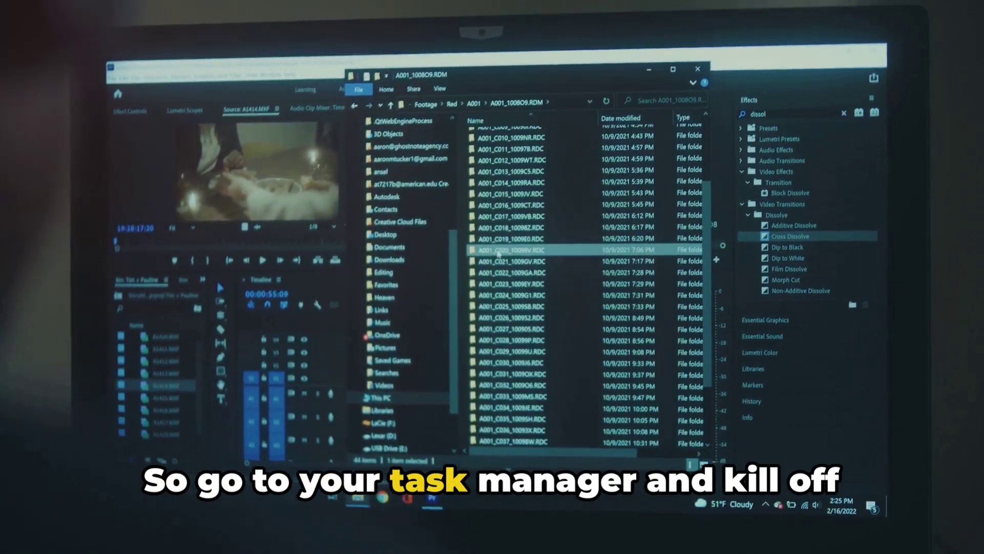
key(ctrl+a)
drag(499, 253, 234, 360)
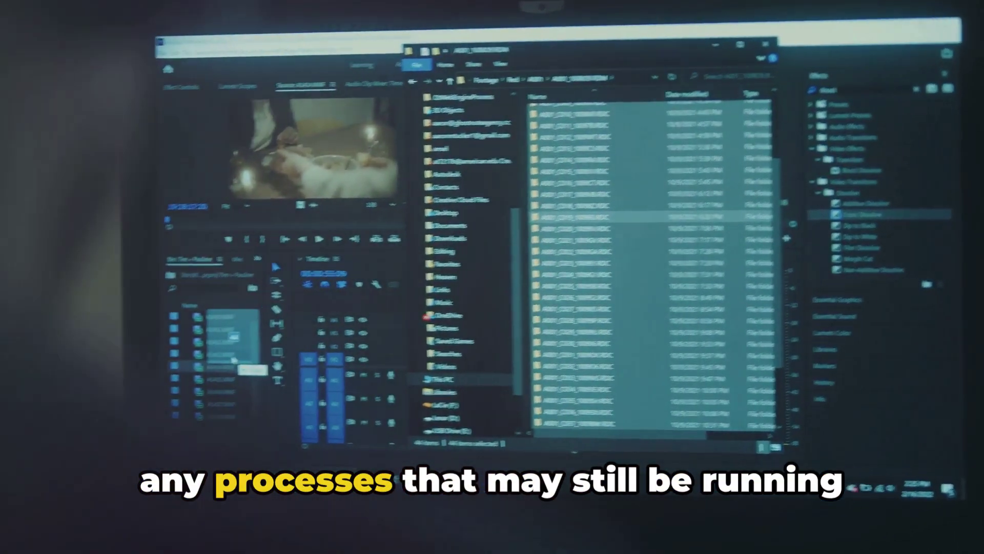